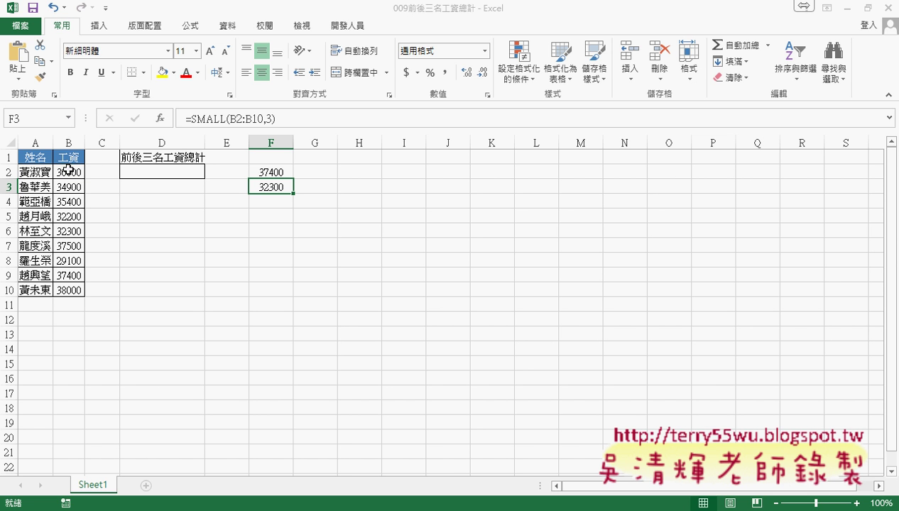
Select the salaries B2:B10, then inspect the arguments of F2's LARGE formula without changes.
drag(71, 172, 80, 290)
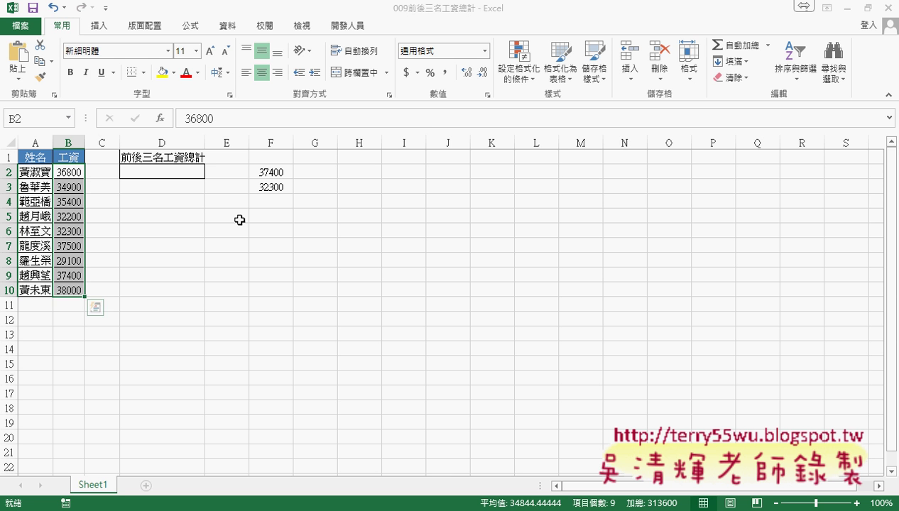
click(281, 172)
double_click(280, 173)
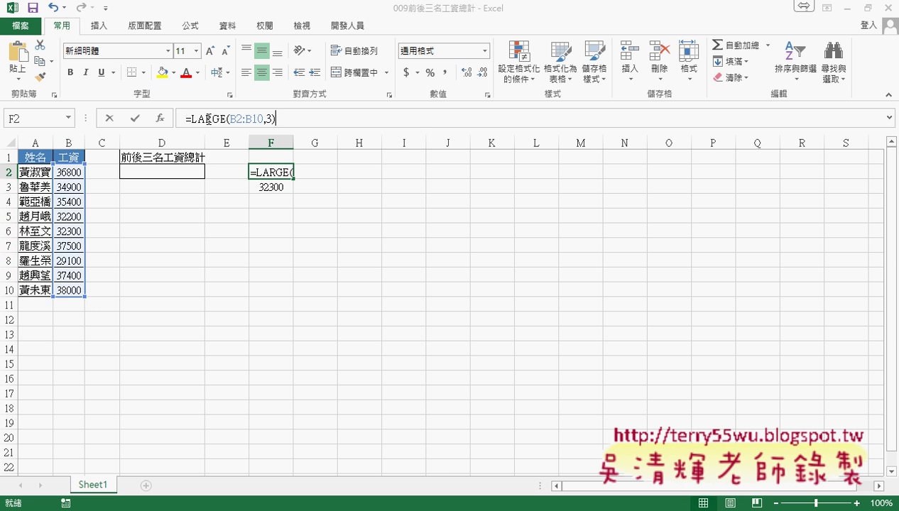
click(161, 118)
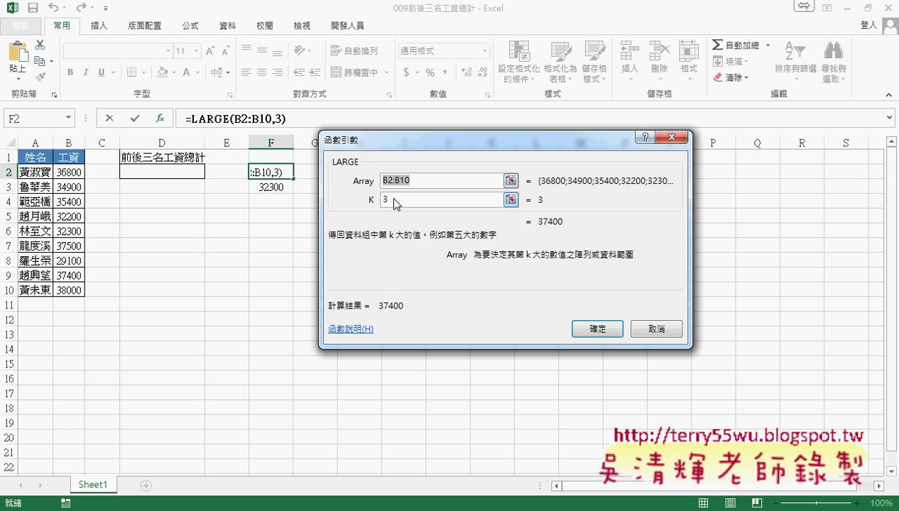
click(384, 200)
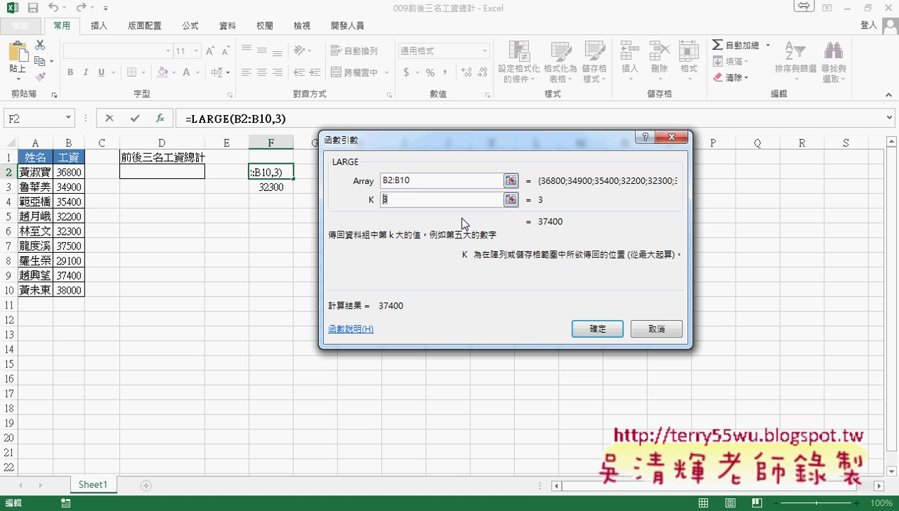
click(663, 330)
Try k values 1, 2 and 3 in F3's SMALL formula, keeping 3.
click(270, 186)
click(164, 118)
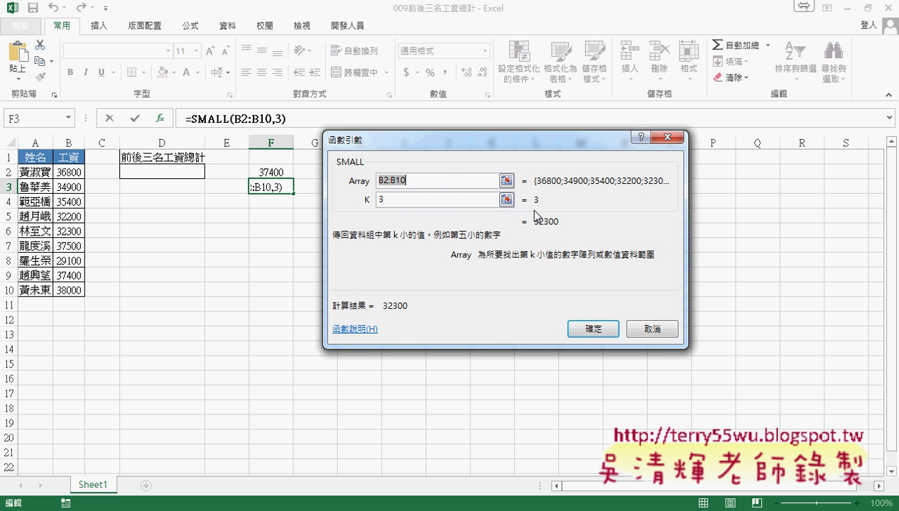
click(395, 200)
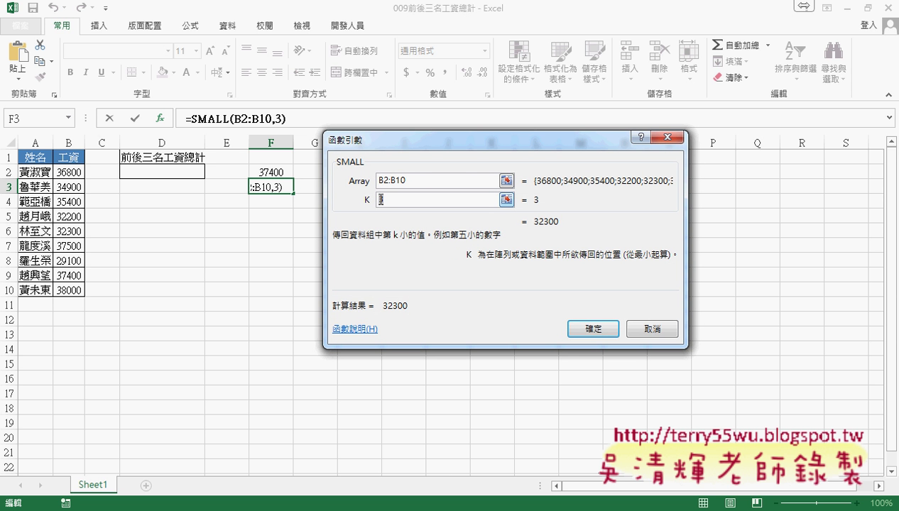
text(1)
key(BackSpace)
text(2)
key(BackSpace)
text(3)
click(594, 329)
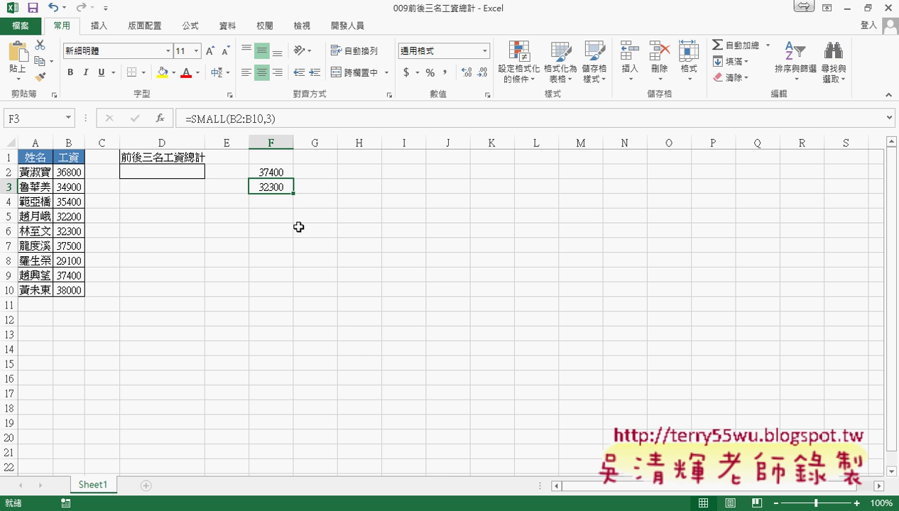
After rechecking F2 and F3, start a SUMIF in D2 with range B2:B10 and criterion F2.
click(282, 171)
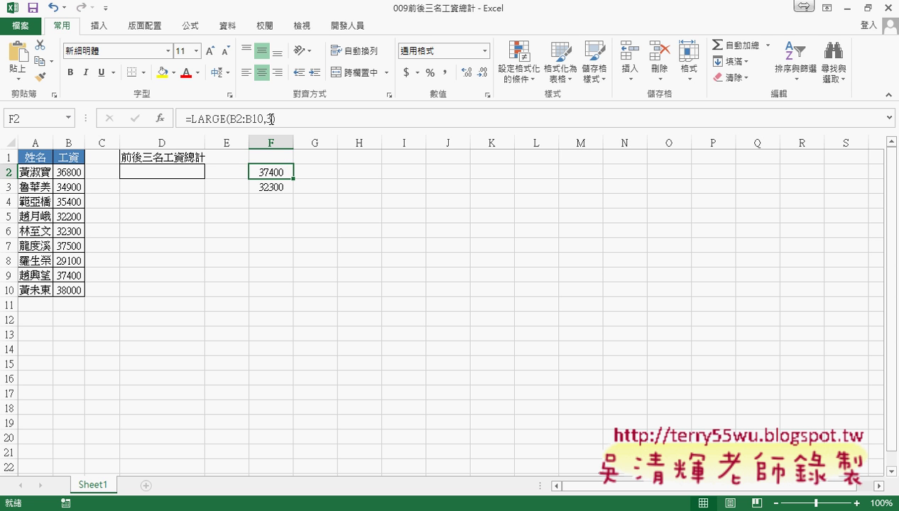
click(274, 188)
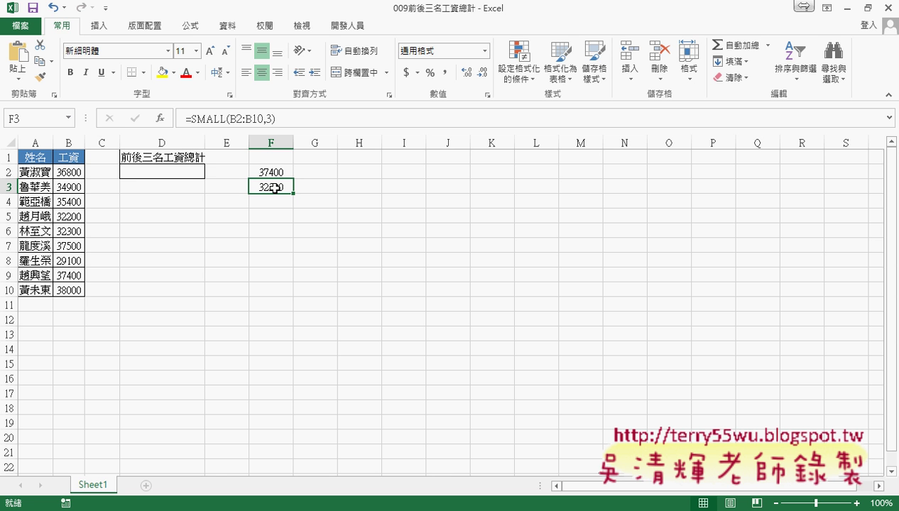
click(172, 172)
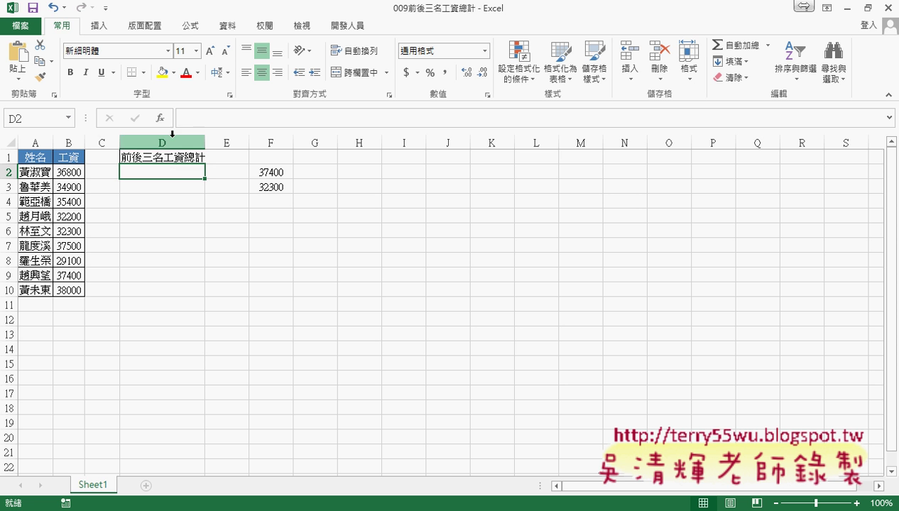
click(161, 118)
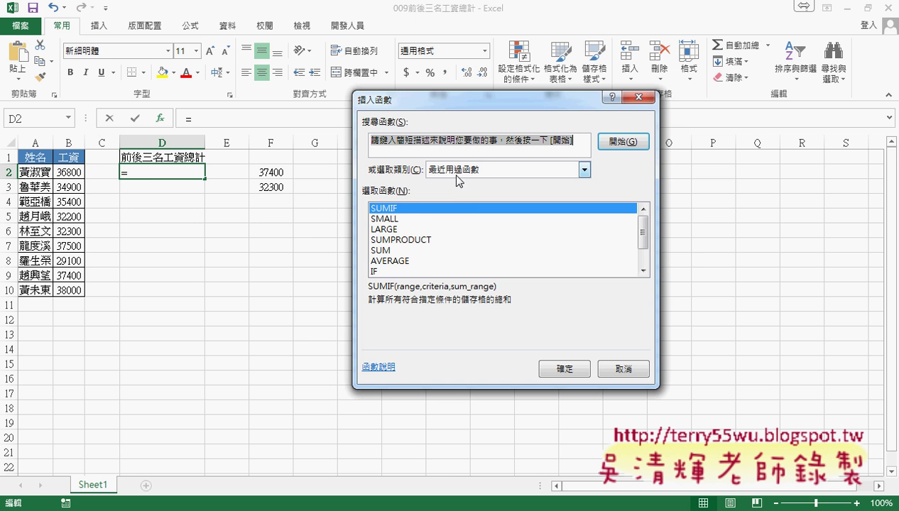
click(561, 369)
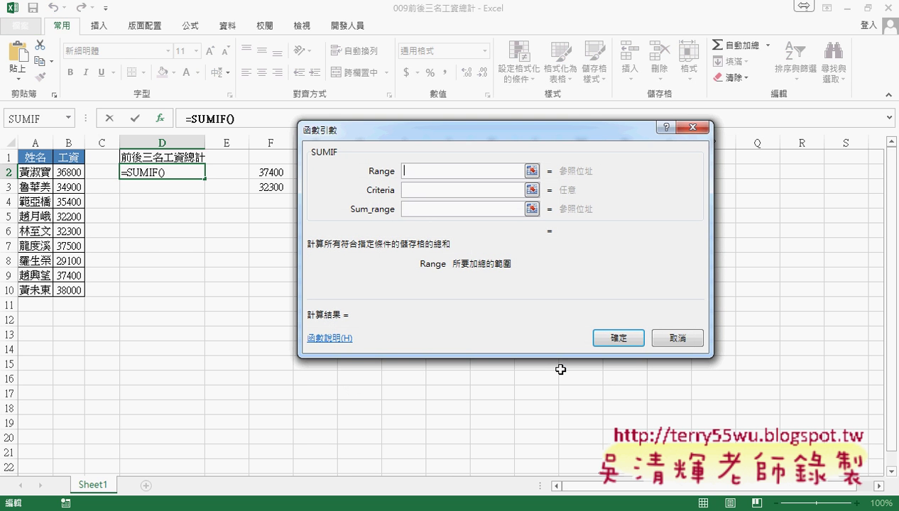
drag(65, 168, 69, 290)
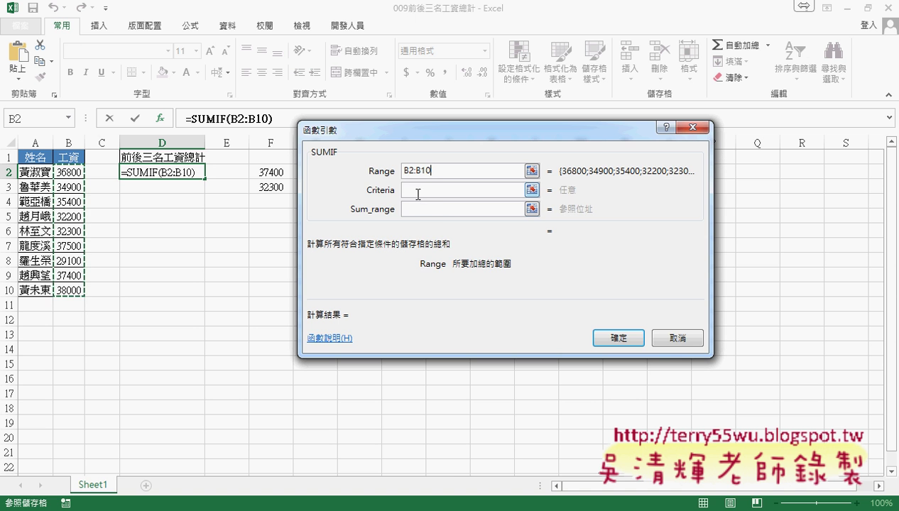
click(426, 190)
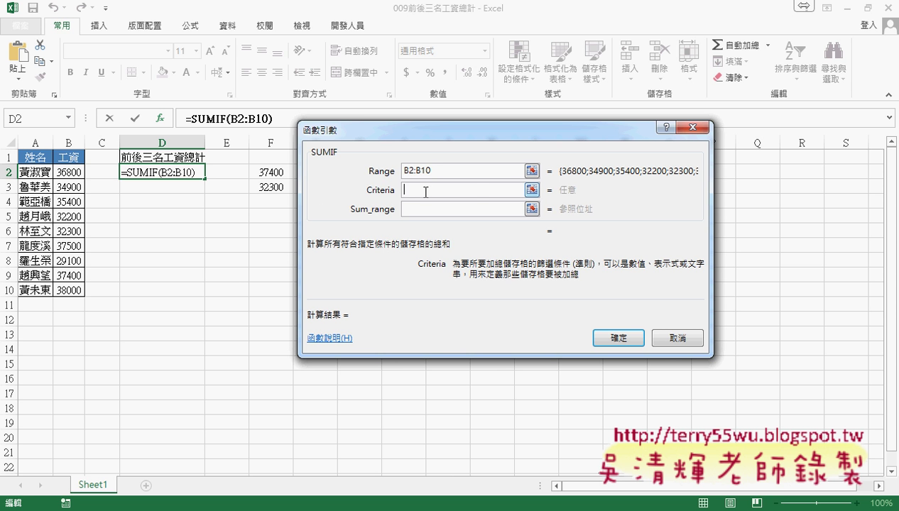
click(285, 173)
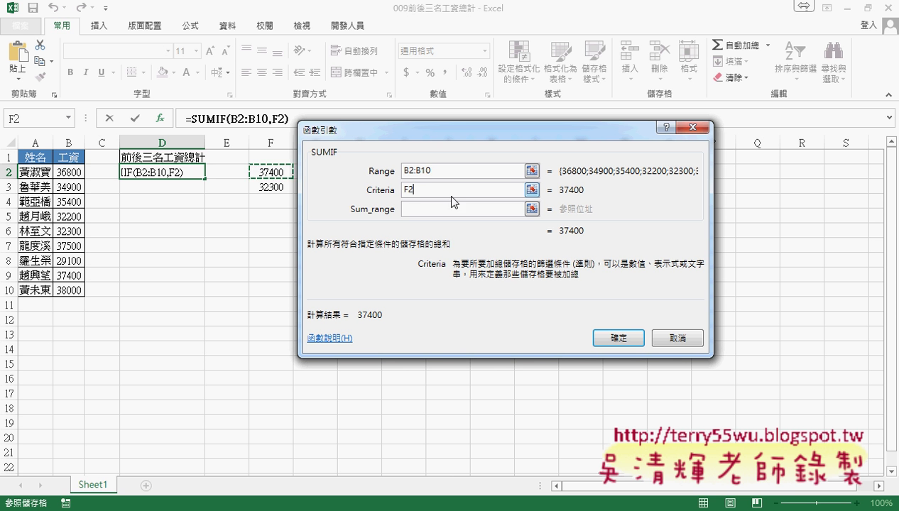
Edit the Criteria box to read ">="&F2, which evaluates to ">=37400".
click(404, 190)
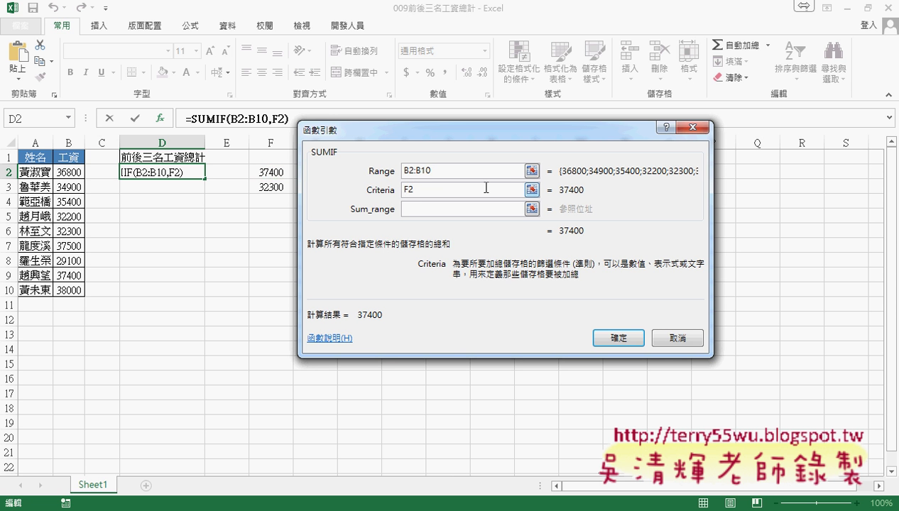
text(>)
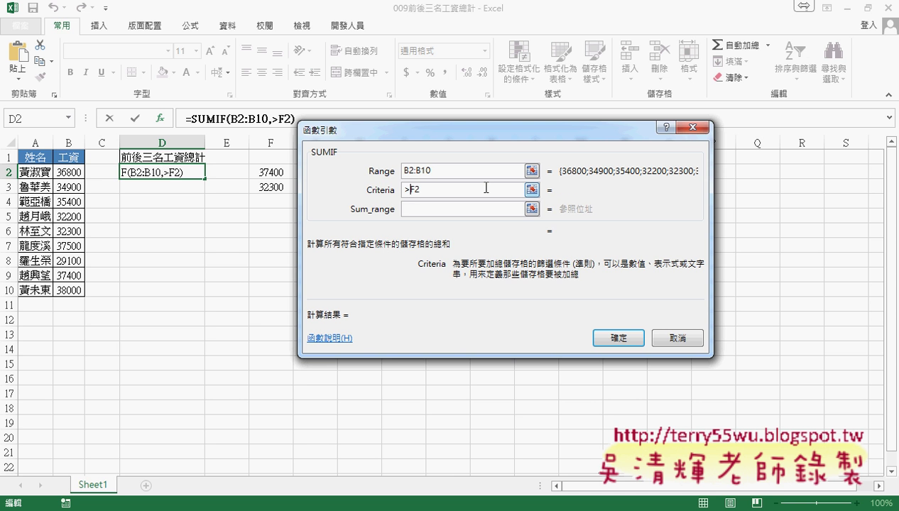
text(=)
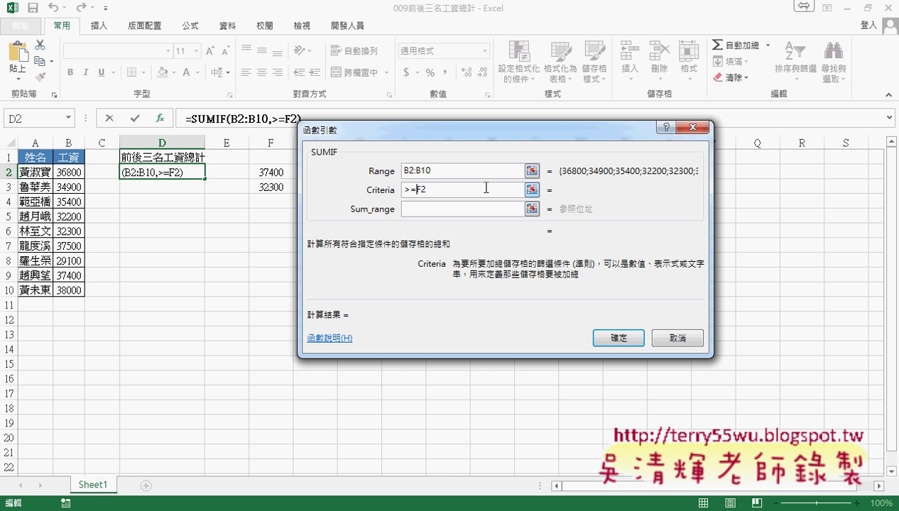
key(Left)
key(Left)
text(")
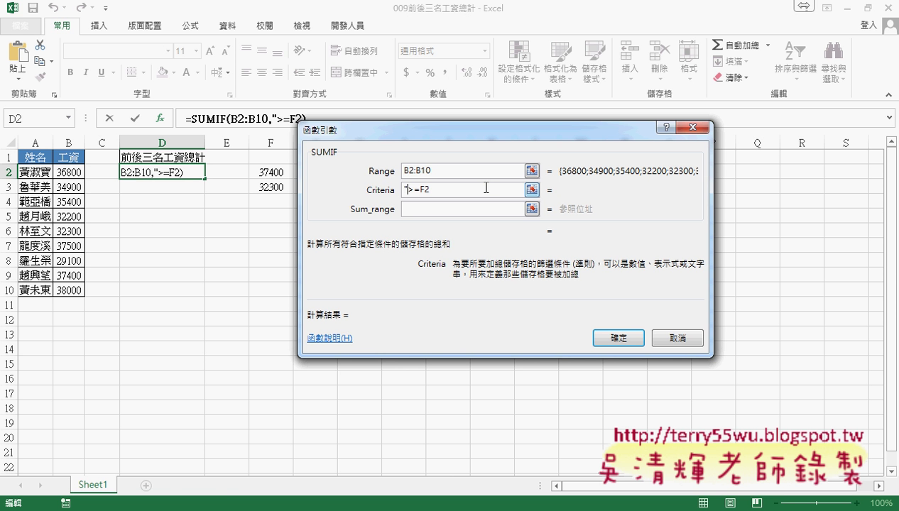
key(Right)
key(Right)
text(")
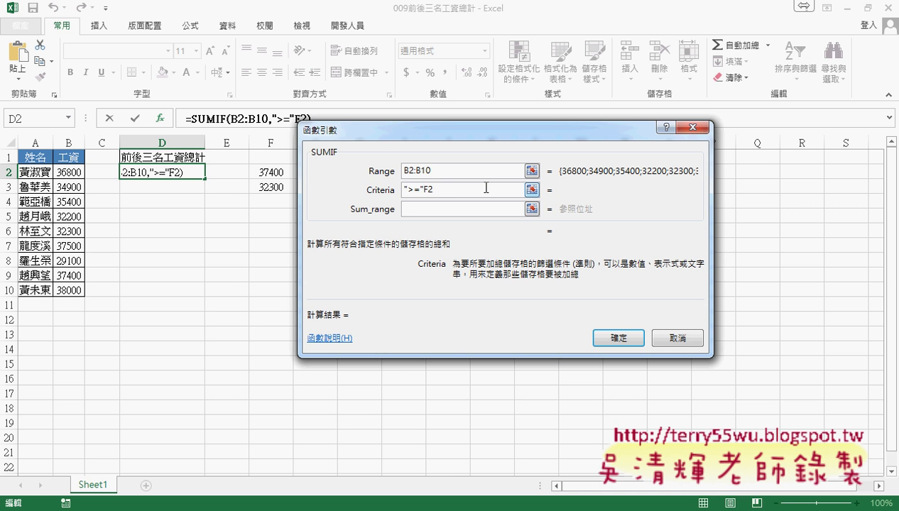
text(&)
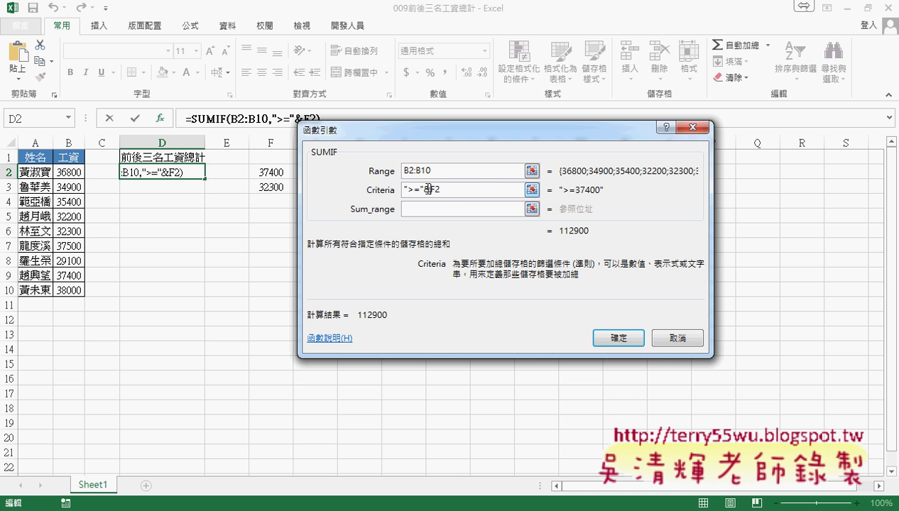
drag(441, 190, 431, 190)
drag(598, 200, 613, 208)
drag(559, 201, 603, 199)
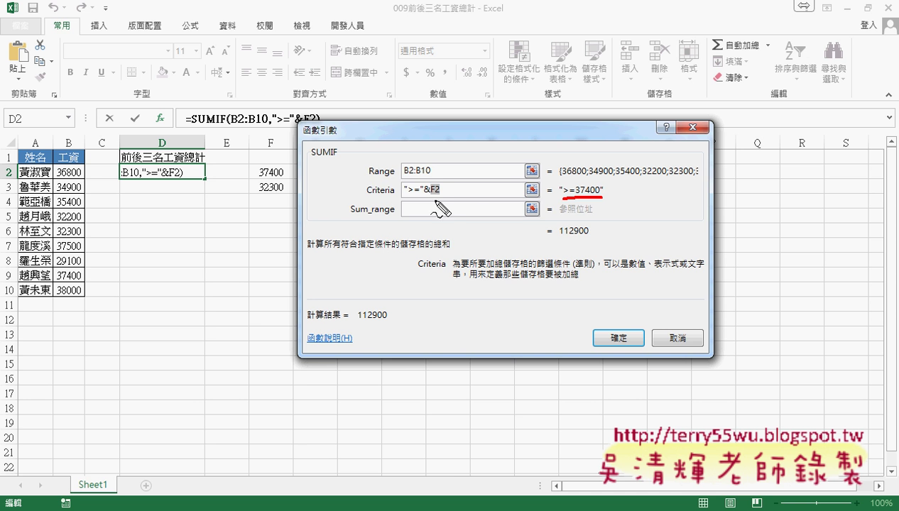
drag(429, 196, 442, 195)
mouse_move(259, 178)
mouse_down()
mouse_move(367, 144)
mouse_move(435, 186)
mouse_up()
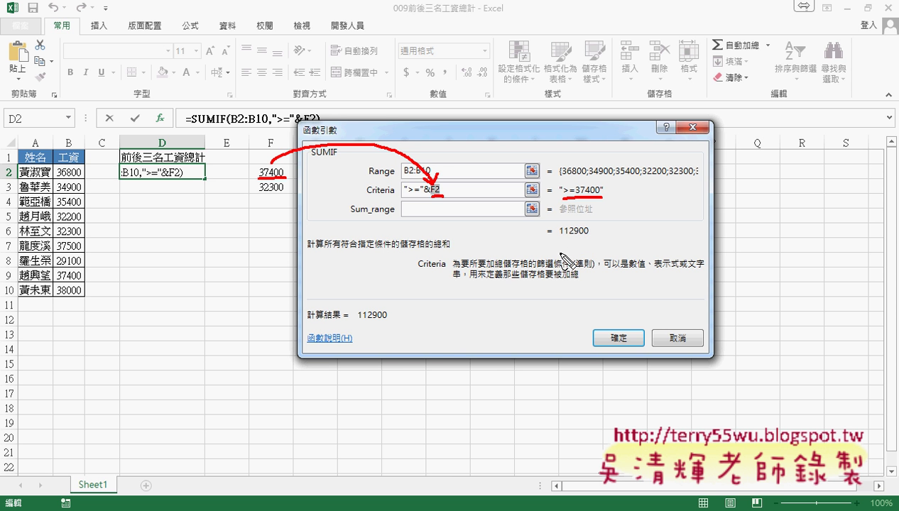
drag(561, 250, 599, 247)
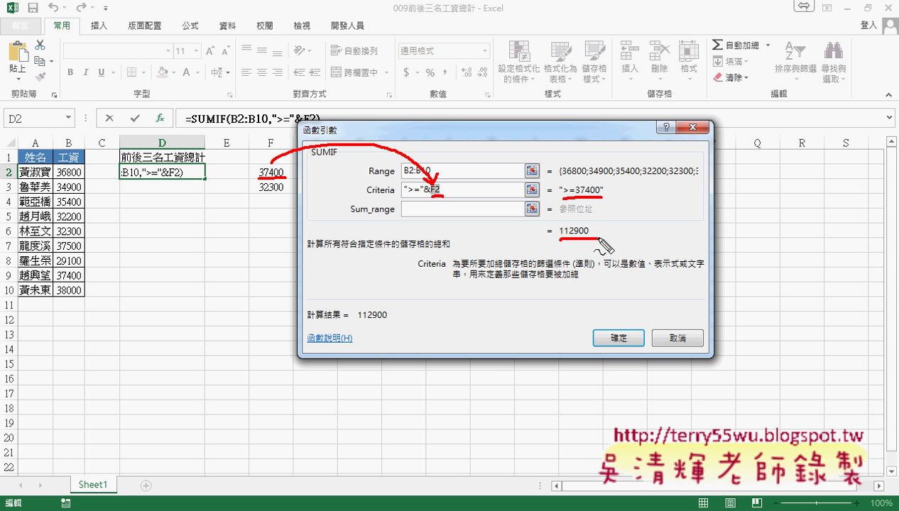
key(Escape)
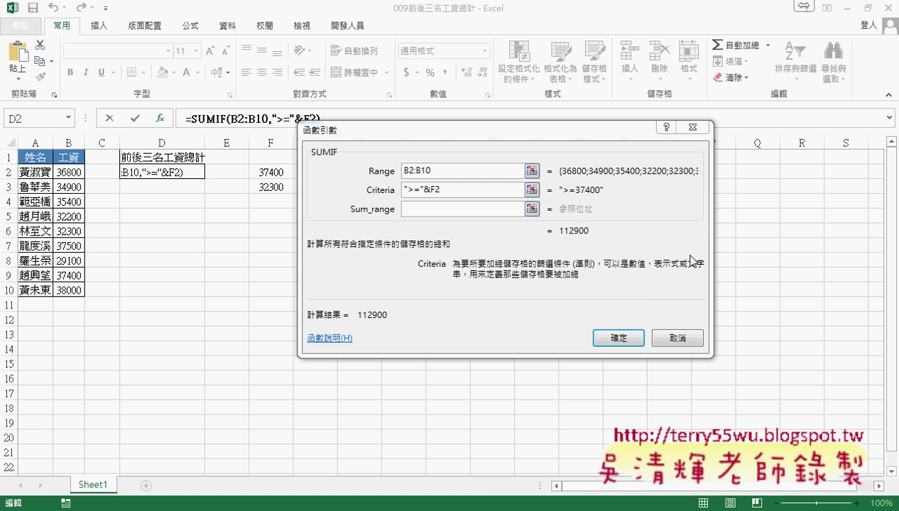
Confirm D2's SUMIF (112900) and append +SUMIF(B2:B10,">="&F2) as a duplicate term.
click(629, 340)
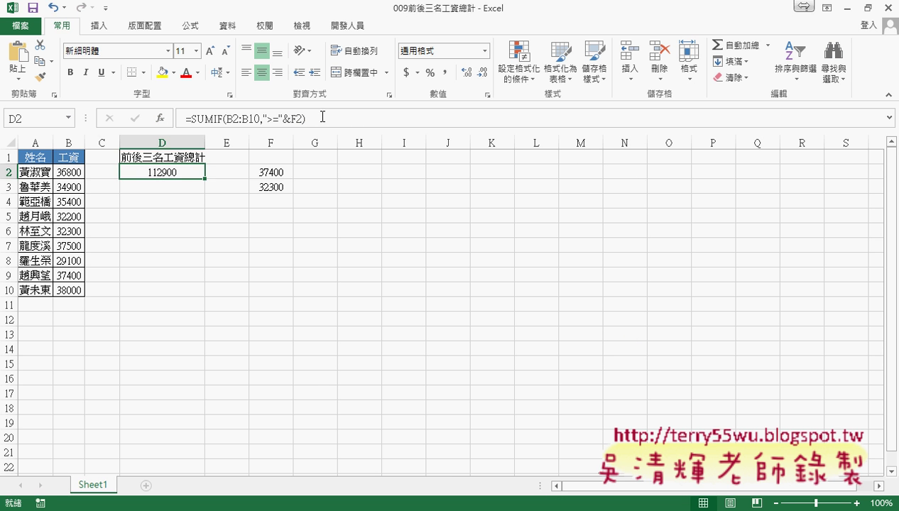
click(359, 121)
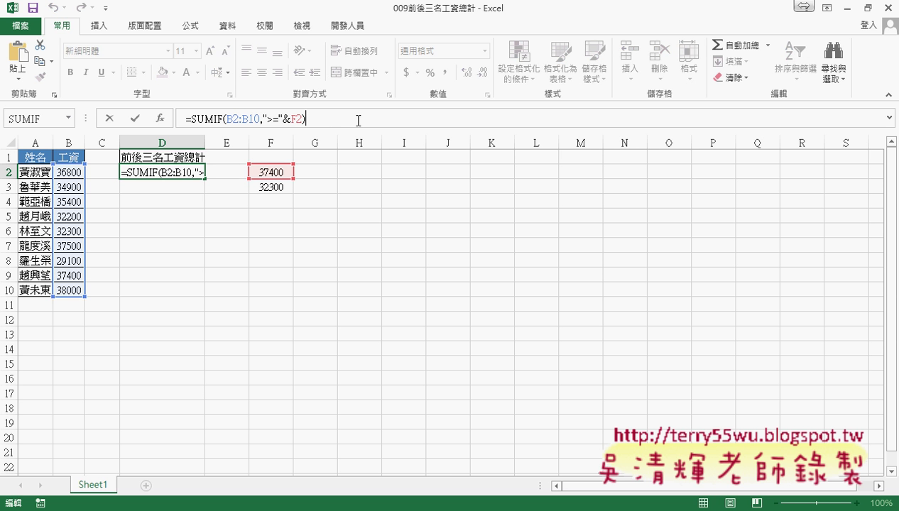
text(+)
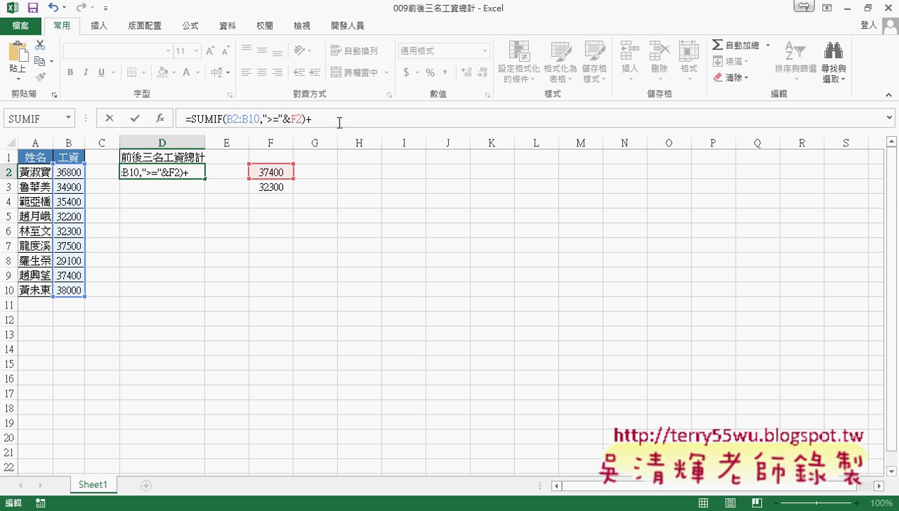
drag(304, 119, 292, 119)
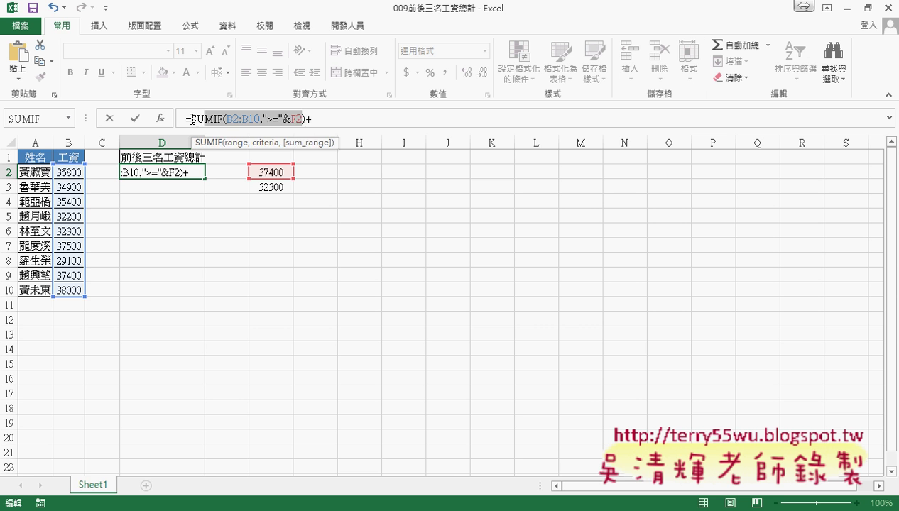
drag(192, 120, 309, 120)
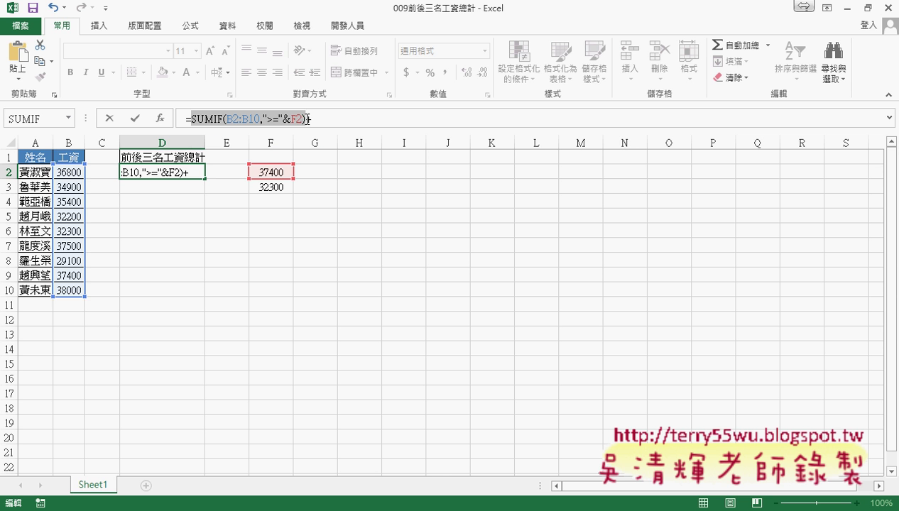
click(333, 120)
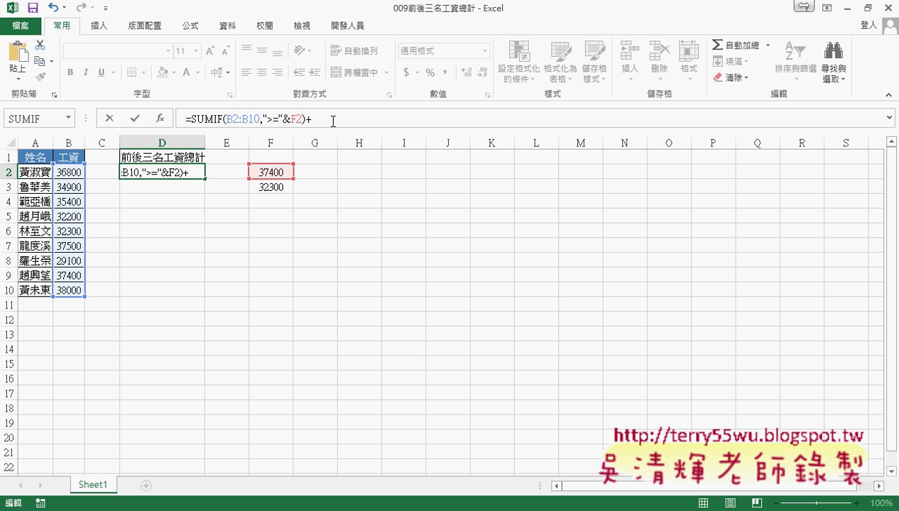
key(ctrl+v)
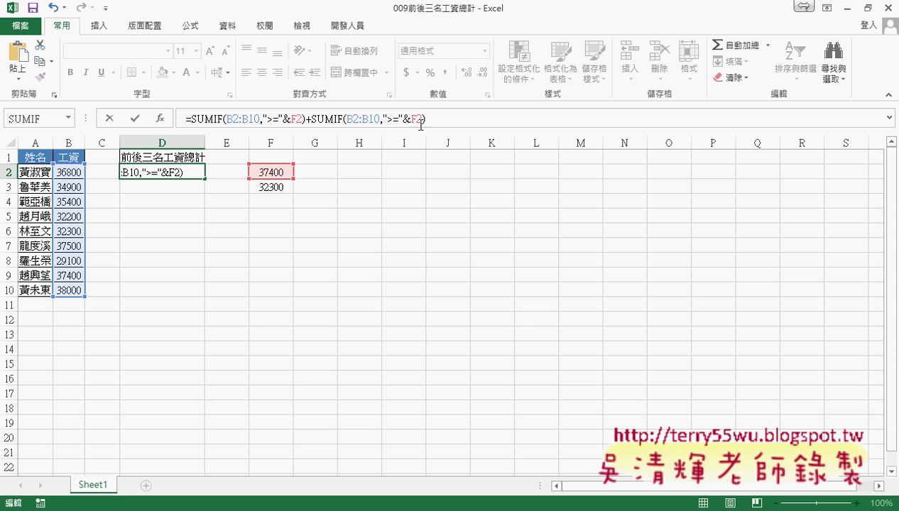
Change the second SUMIF's criterion to "<="&F3 and commit, giving 206500.
drag(411, 120, 423, 120)
click(274, 188)
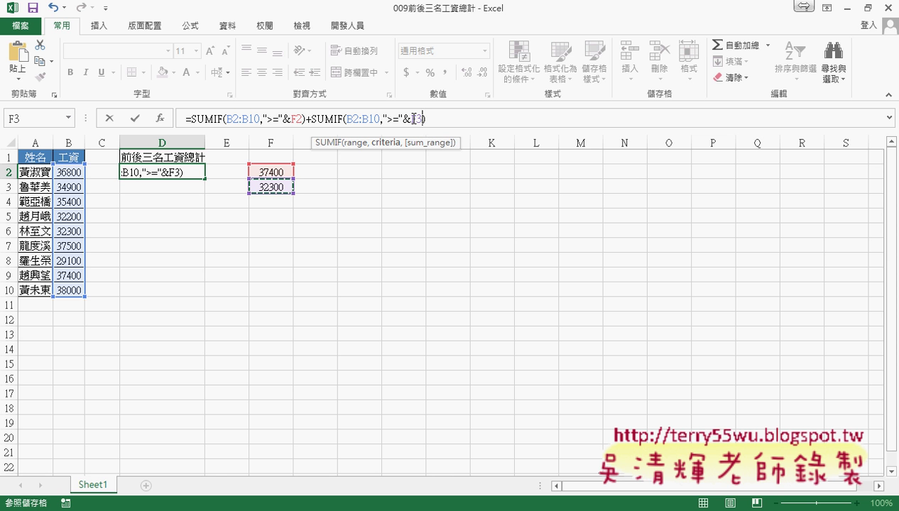
click(390, 121)
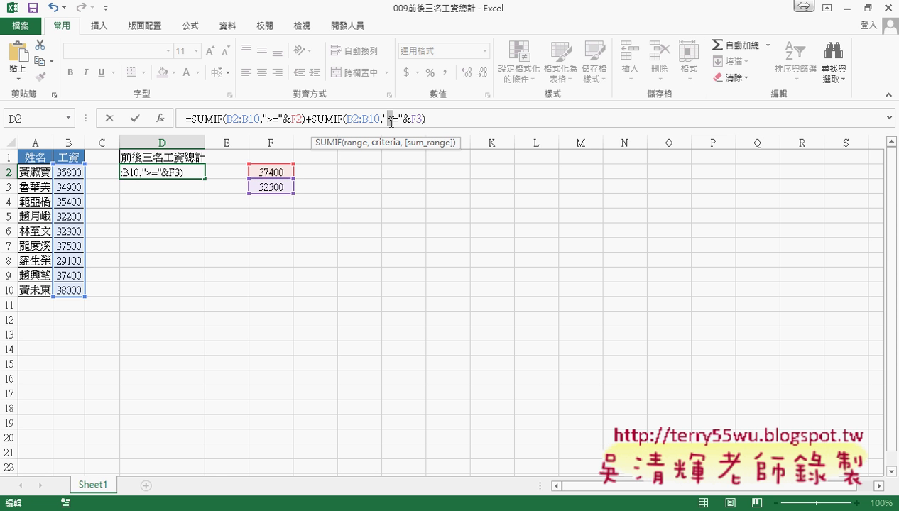
text(<)
click(135, 118)
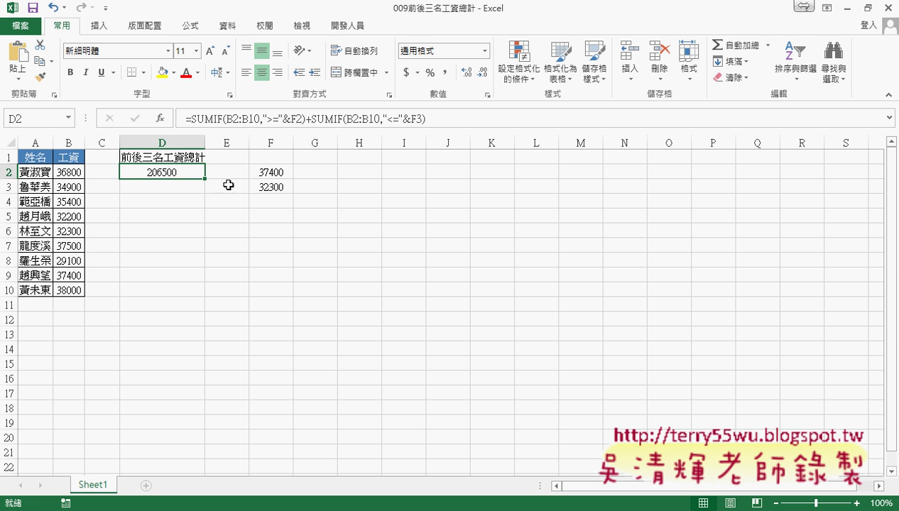
Review the formulas in F2, F3 and D2.
click(274, 172)
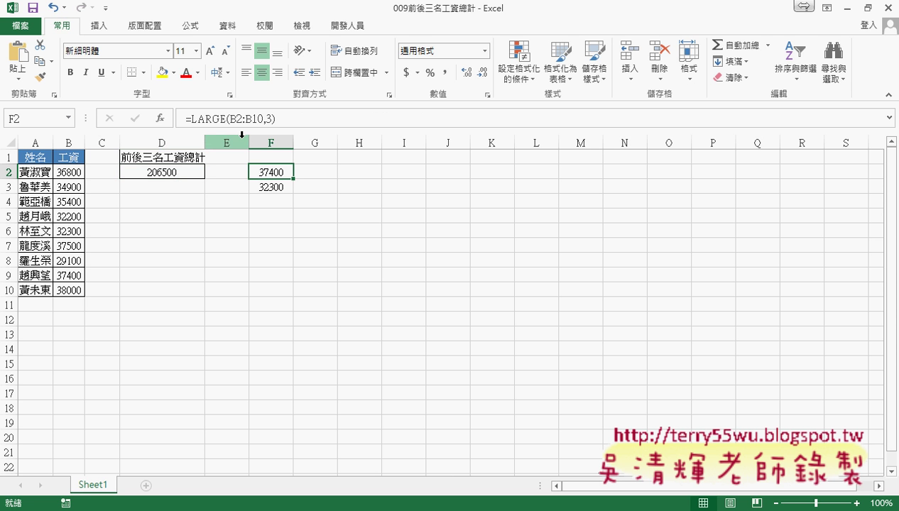
click(275, 190)
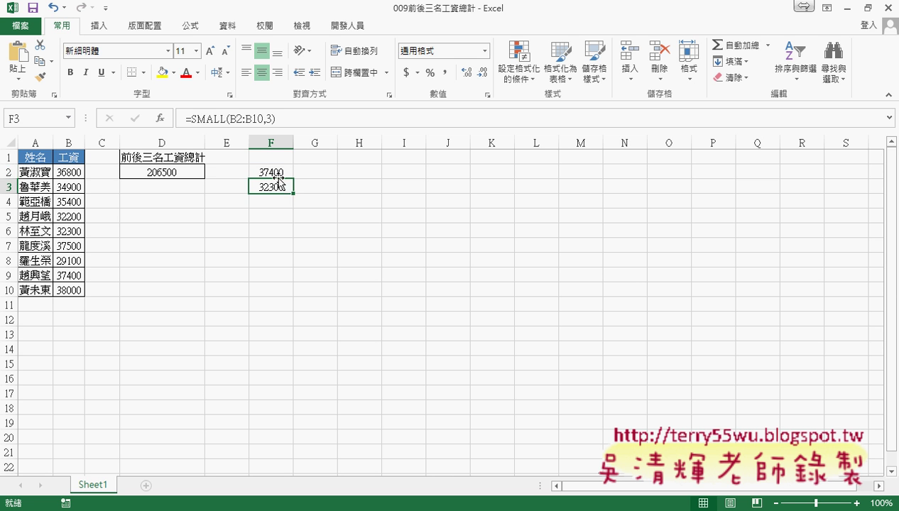
click(274, 173)
click(166, 172)
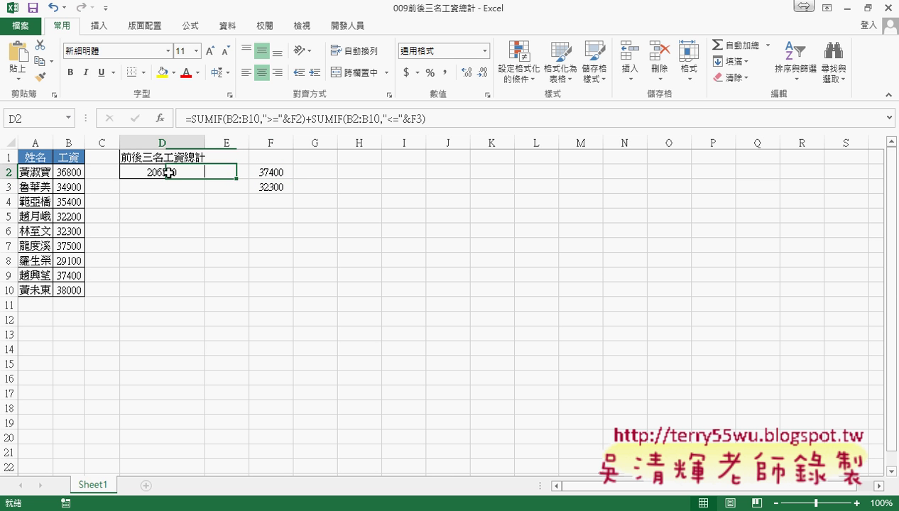
Copy the LARGE(B2:B10,3) text from F2's formula, then reopen D2's formula for editing.
click(272, 173)
click(189, 120)
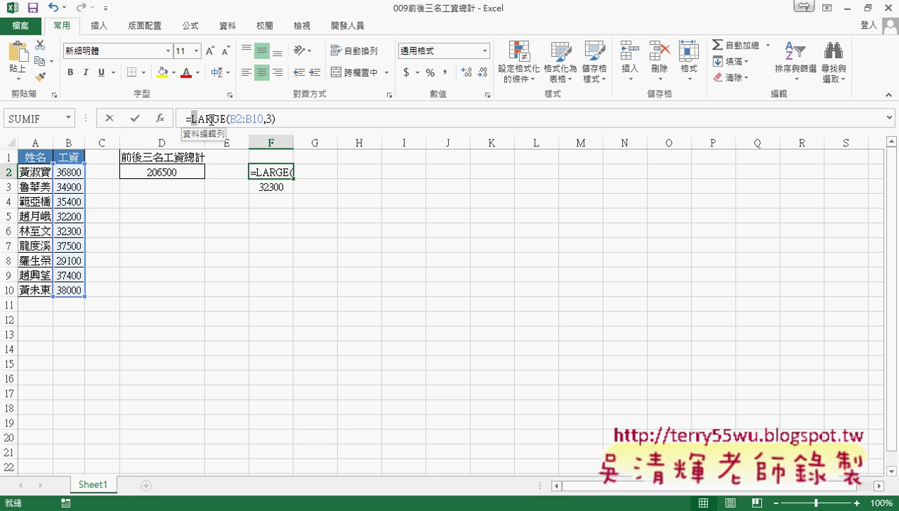
drag(190, 119, 287, 120)
right_click(262, 119)
click(289, 146)
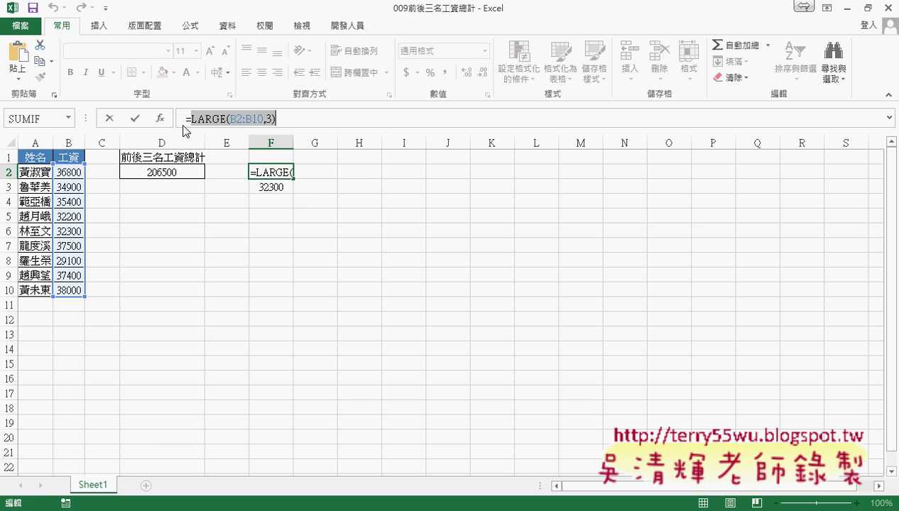
click(109, 118)
click(158, 171)
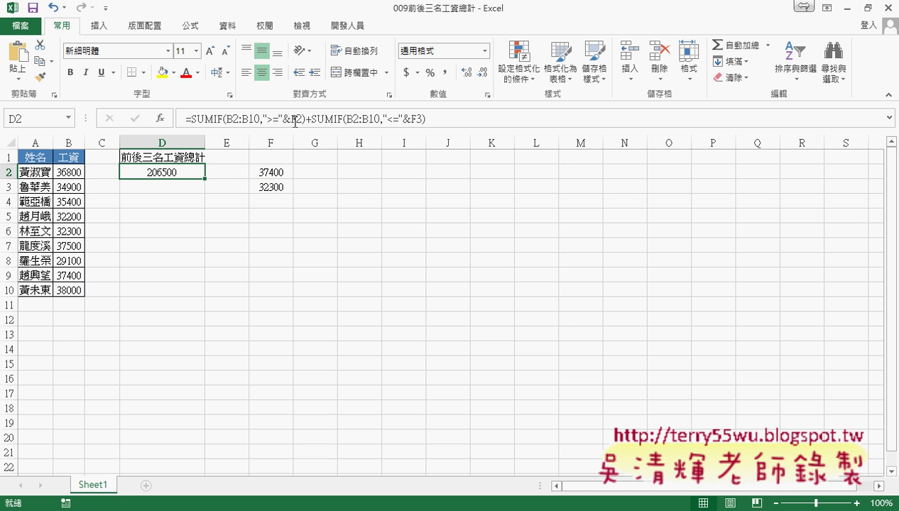
double_click(298, 118)
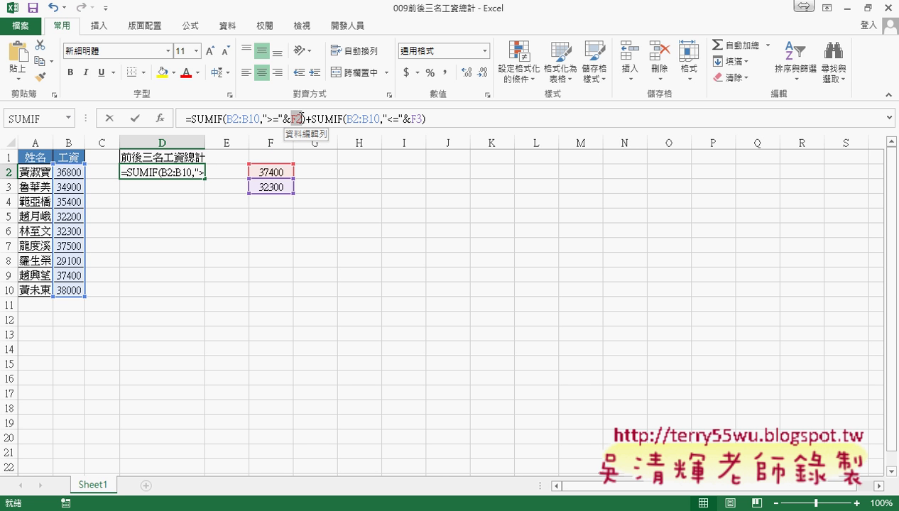
Paste LARGE(B2:B10,3) over F2 in the first SUMIF's Criteria argument and confirm.
click(159, 118)
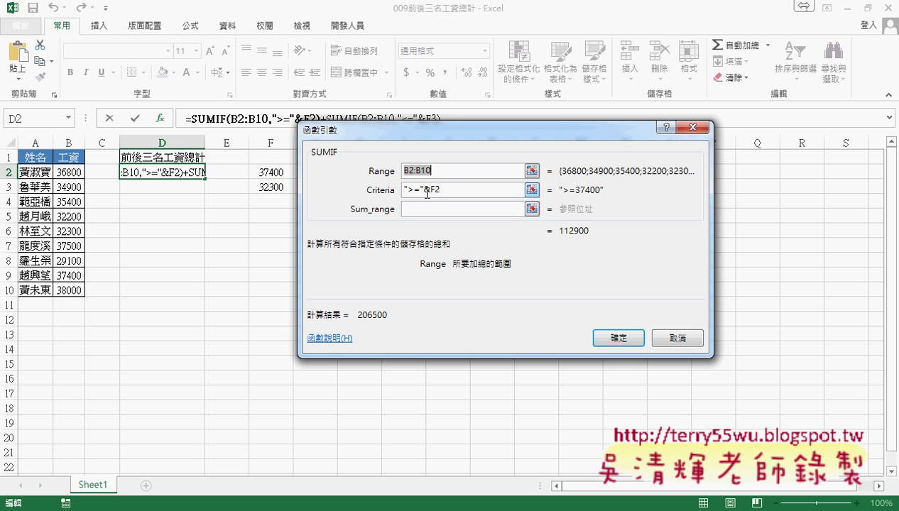
double_click(436, 189)
right_click(449, 188)
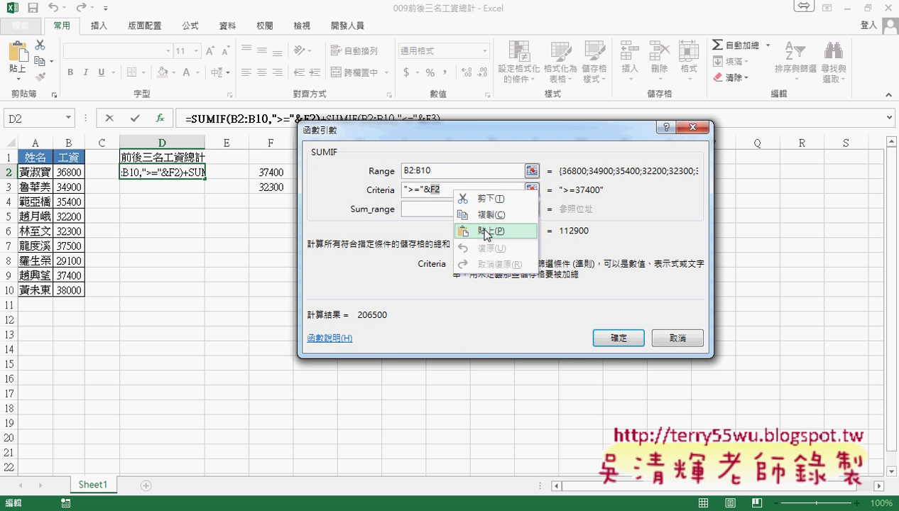
click(490, 231)
drag(430, 190, 519, 190)
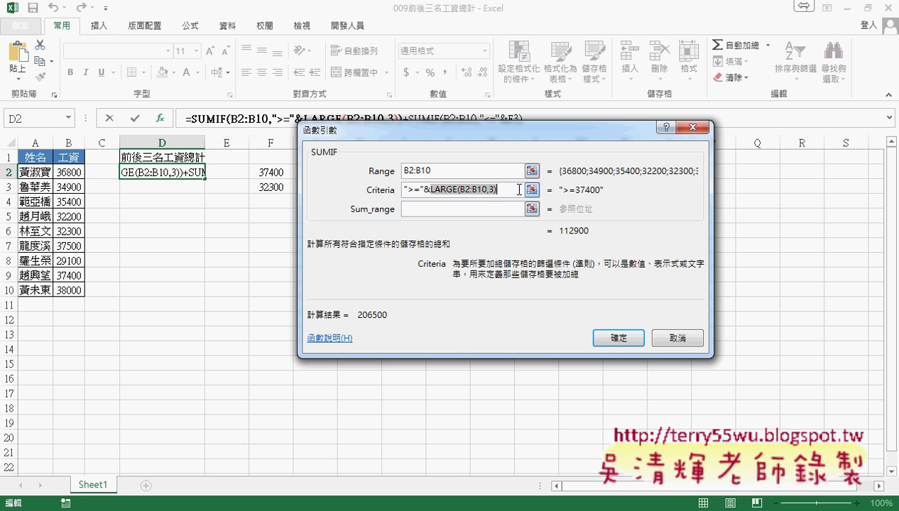
click(619, 339)
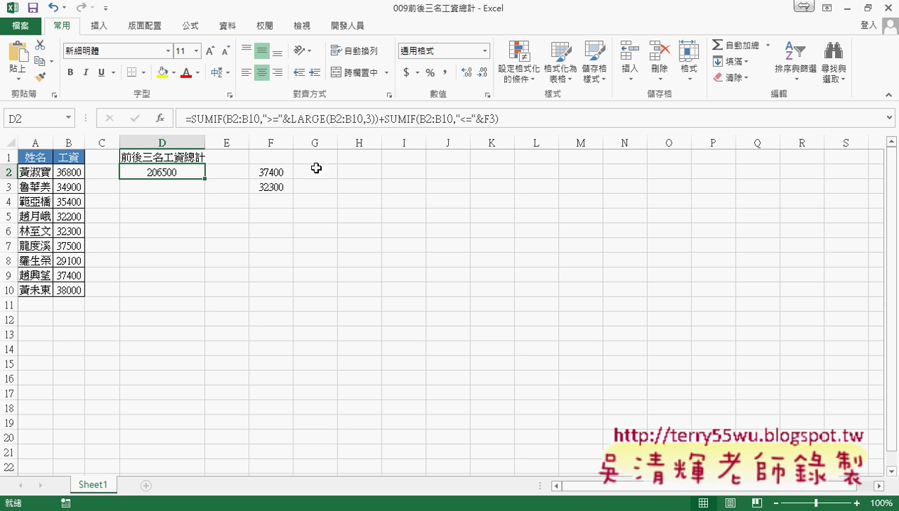
Copy the SMALL(B2:B10,3) text from F3's formula, leaving F3 unchanged.
click(268, 187)
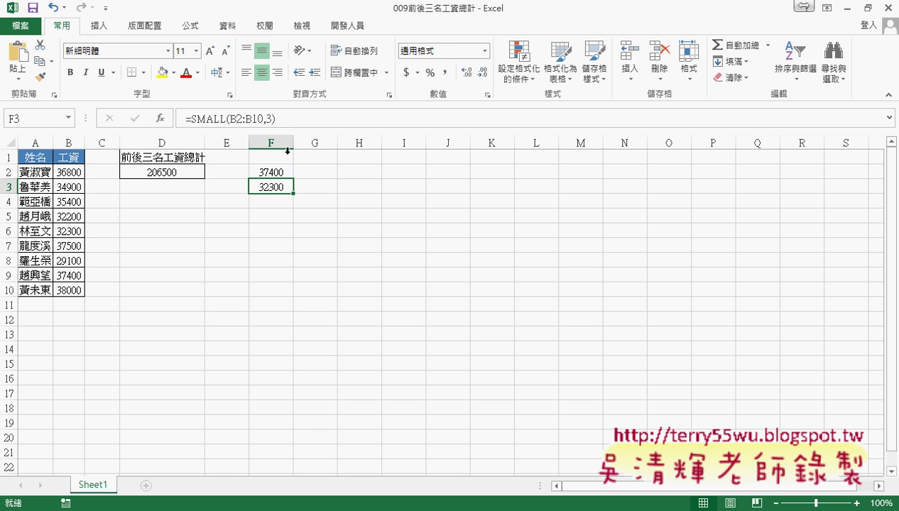
click(196, 122)
drag(187, 119, 278, 120)
right_click(288, 119)
click(316, 146)
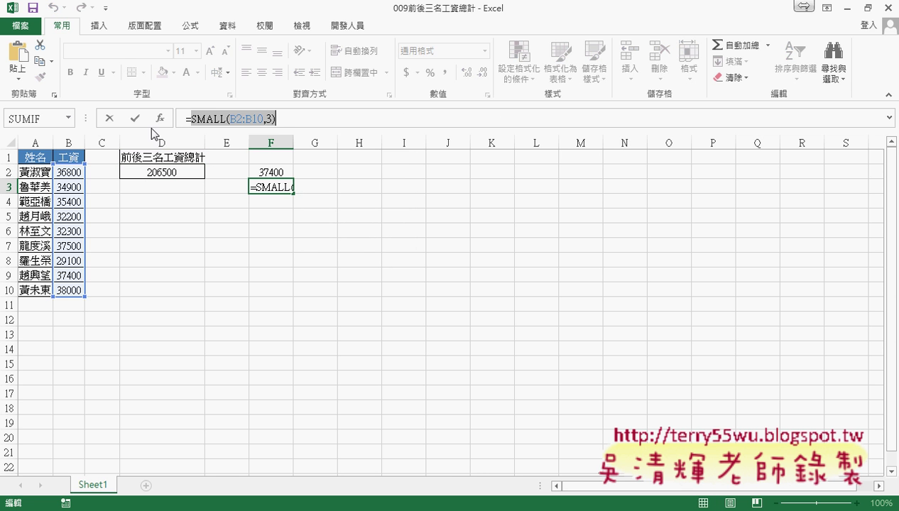
click(108, 118)
Paste SMALL(B2:B10,3) over the final F3 in D2's formula and confirm.
click(158, 174)
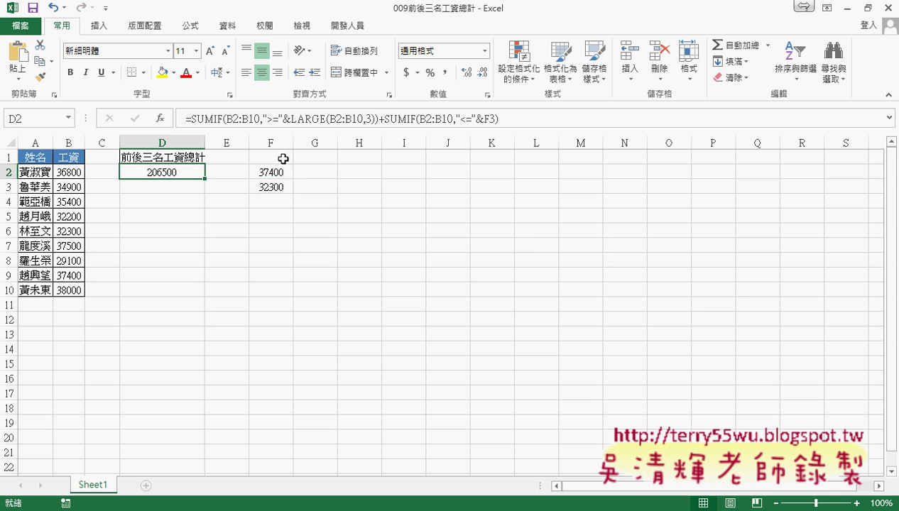
click(491, 122)
right_click(488, 123)
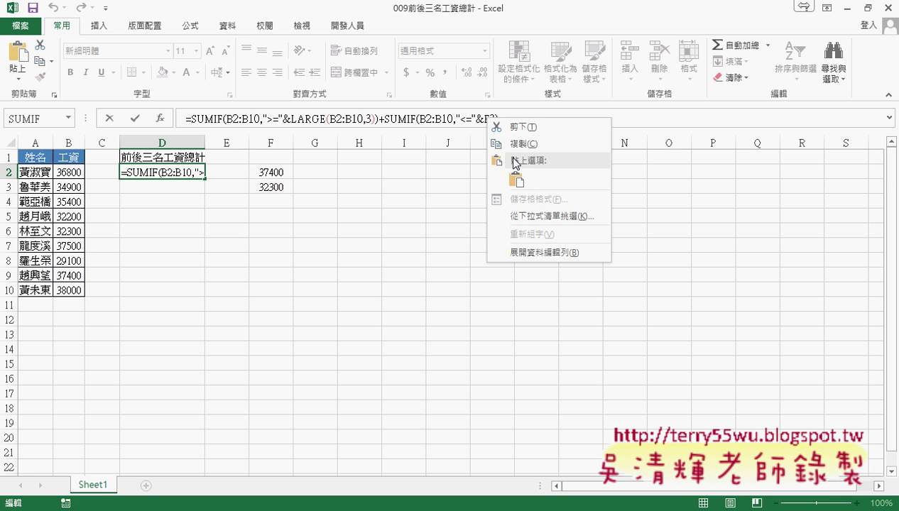
click(515, 180)
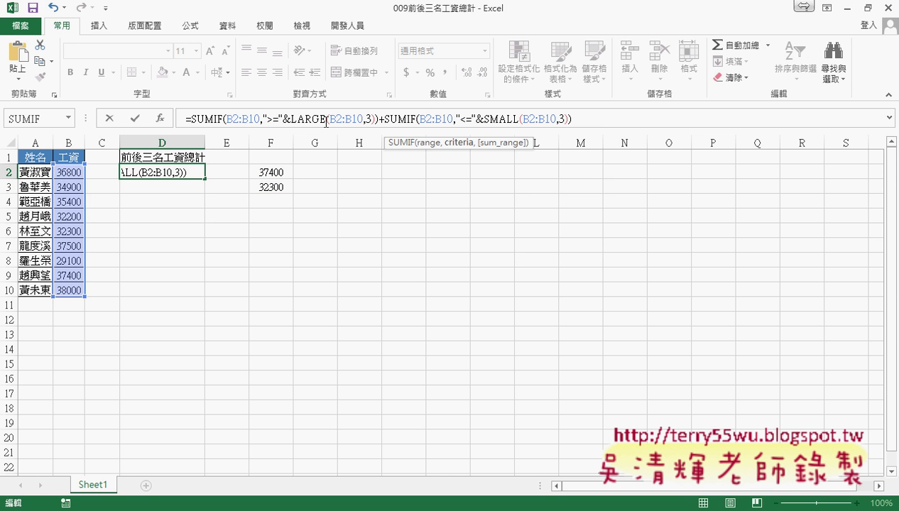
click(135, 121)
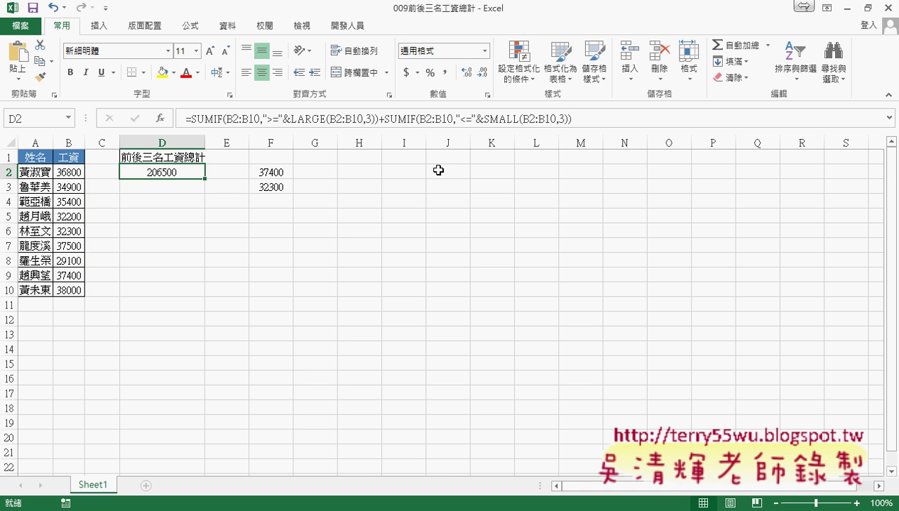
click(398, 119)
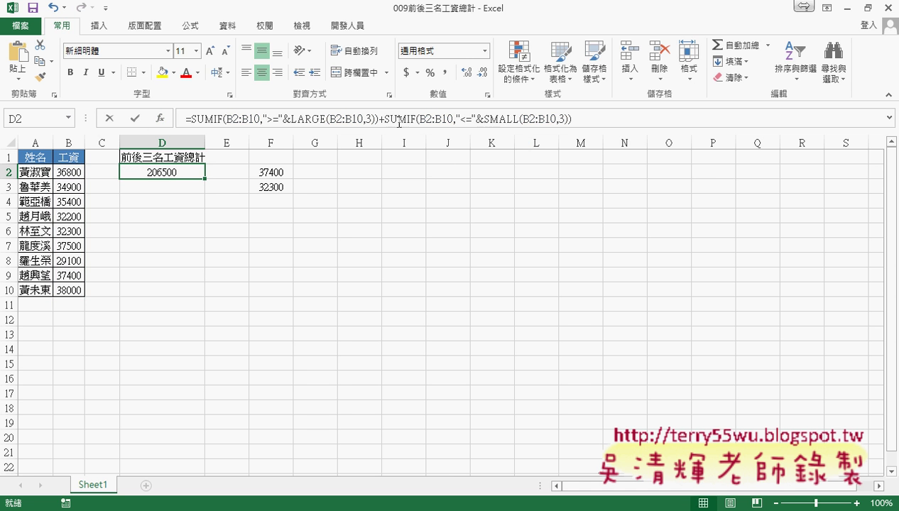
click(161, 118)
drag(506, 141, 522, 168)
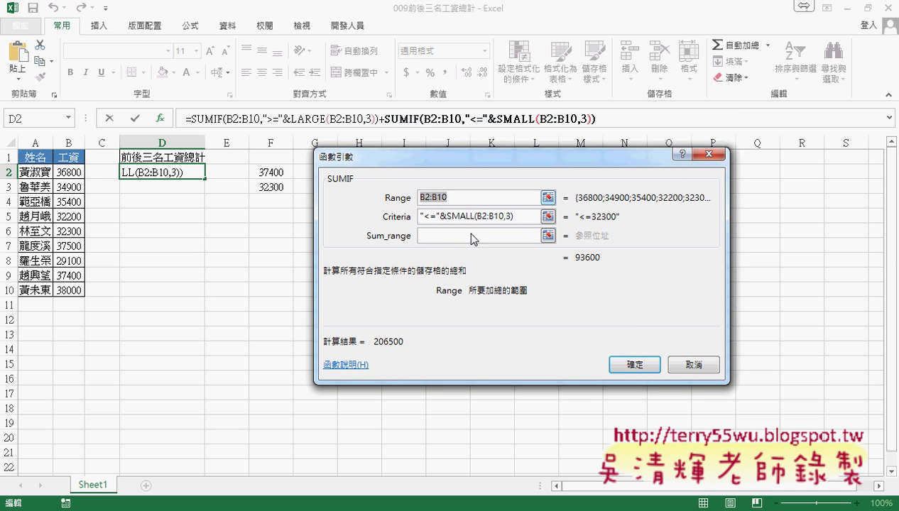
click(439, 236)
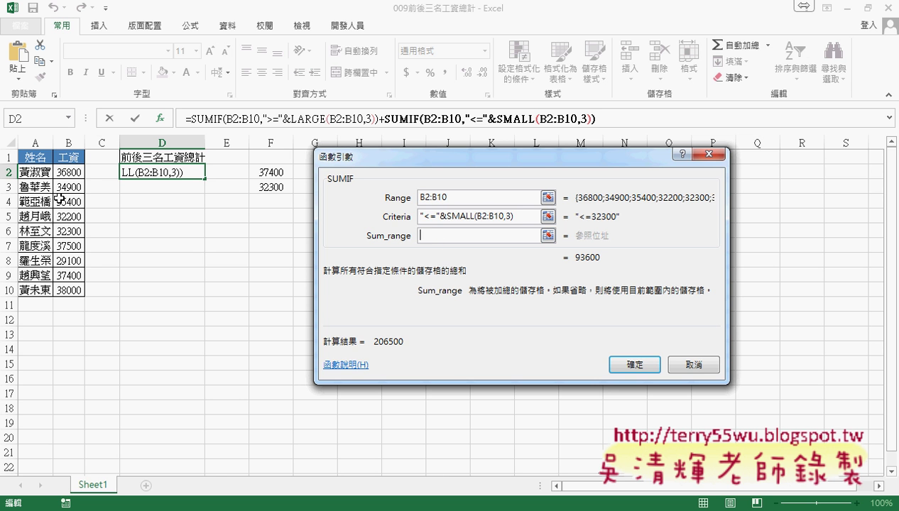
drag(71, 172, 74, 291)
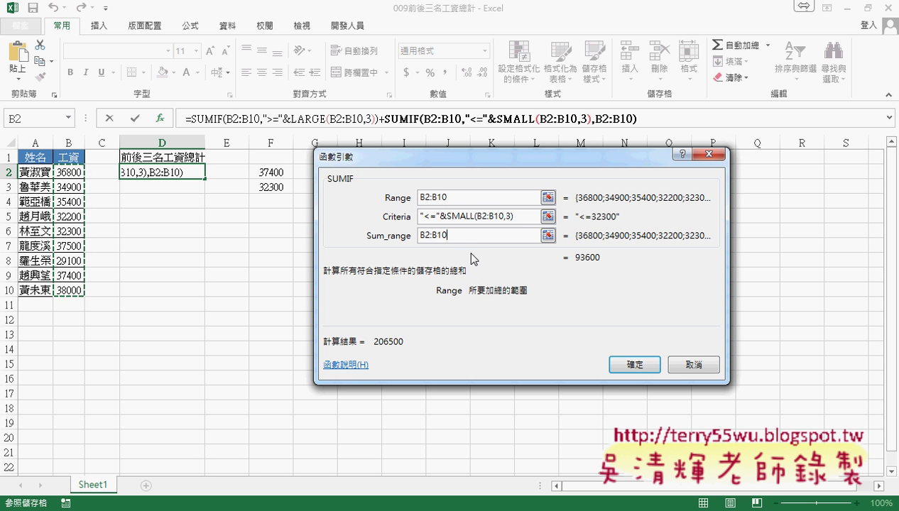
click(408, 236)
key(Delete)
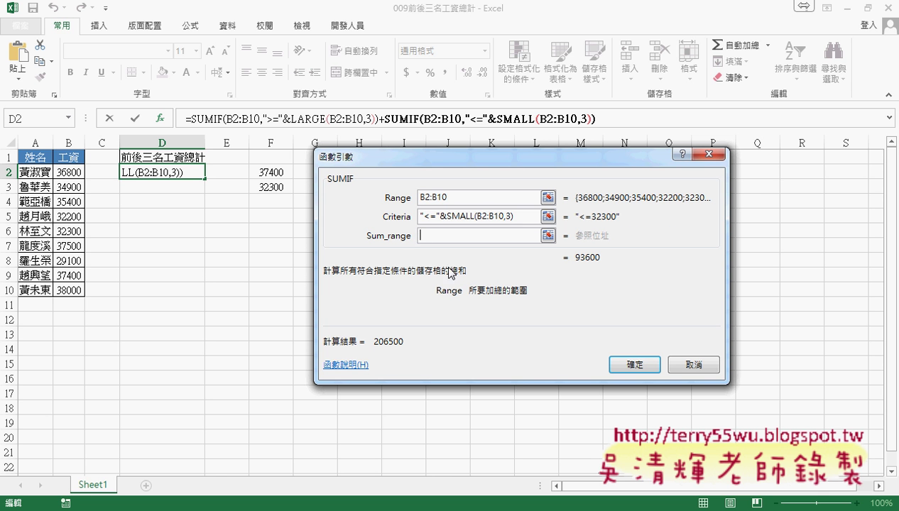
click(634, 366)
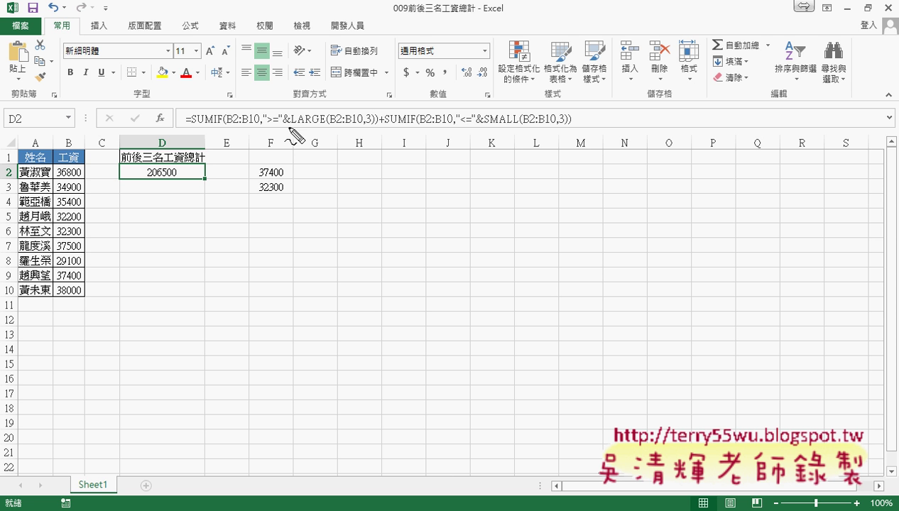
drag(289, 128, 375, 129)
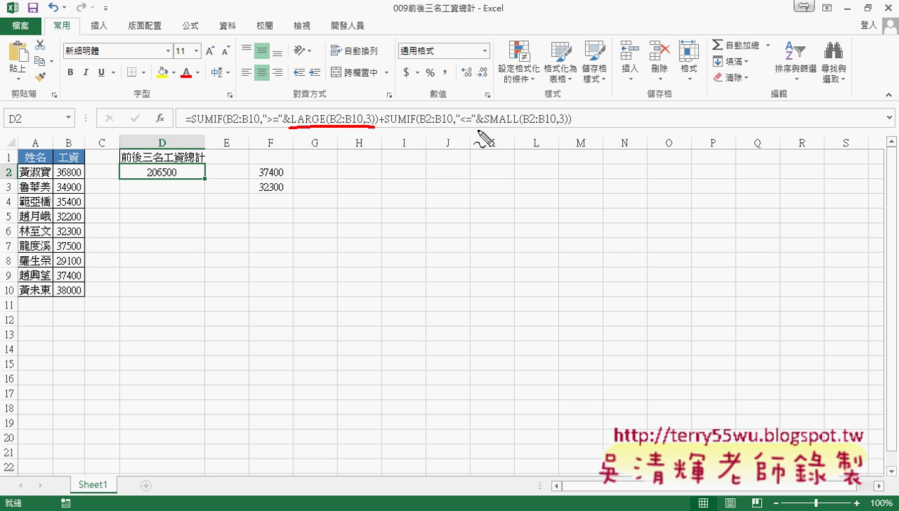
drag(486, 124, 568, 122)
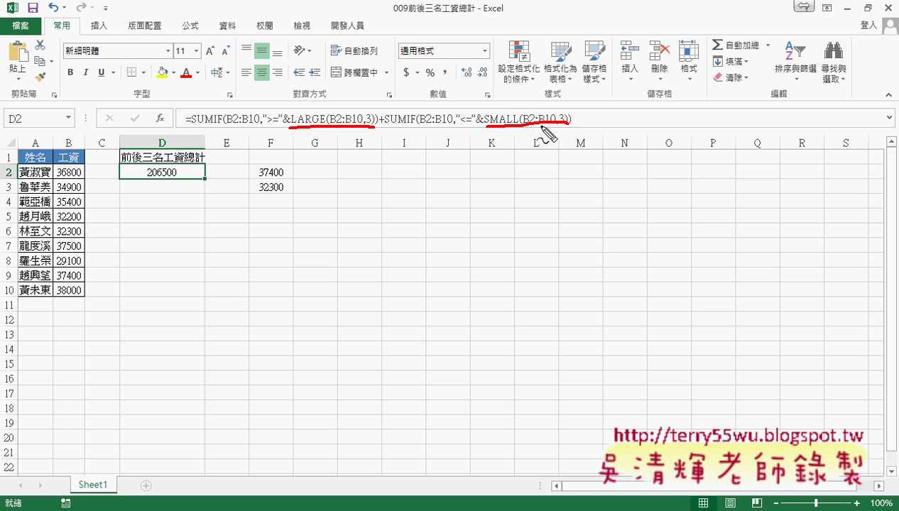
key(Escape)
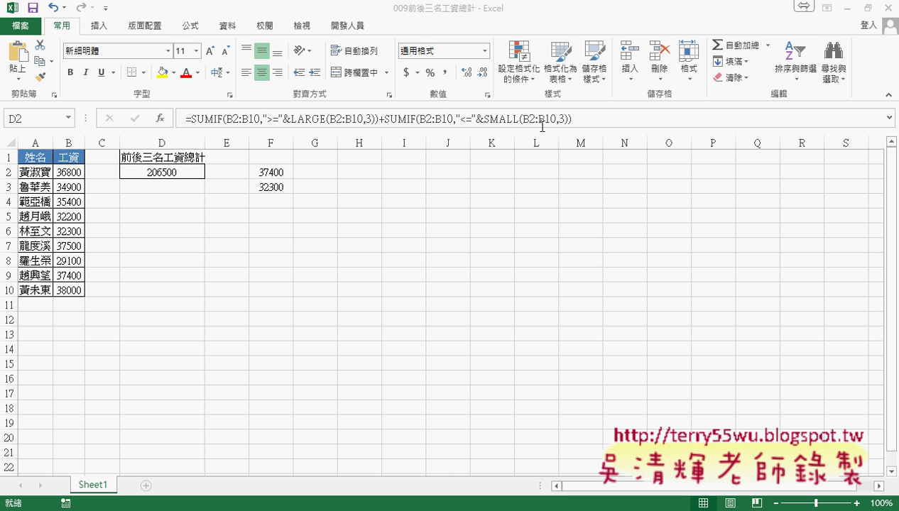